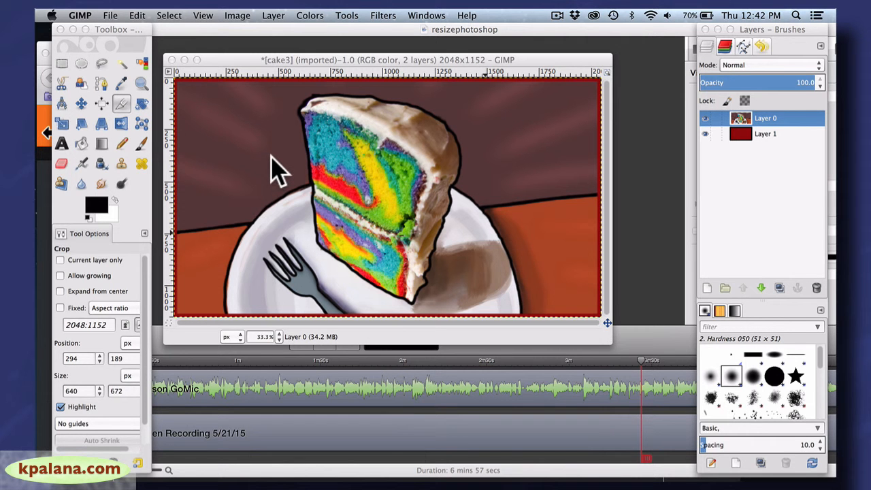
Crop the image with the Crop tool to a freehand region of about 1641 × 1101 px around the cake and plate
{"action": "left_click", "coordinate": [121, 103]}
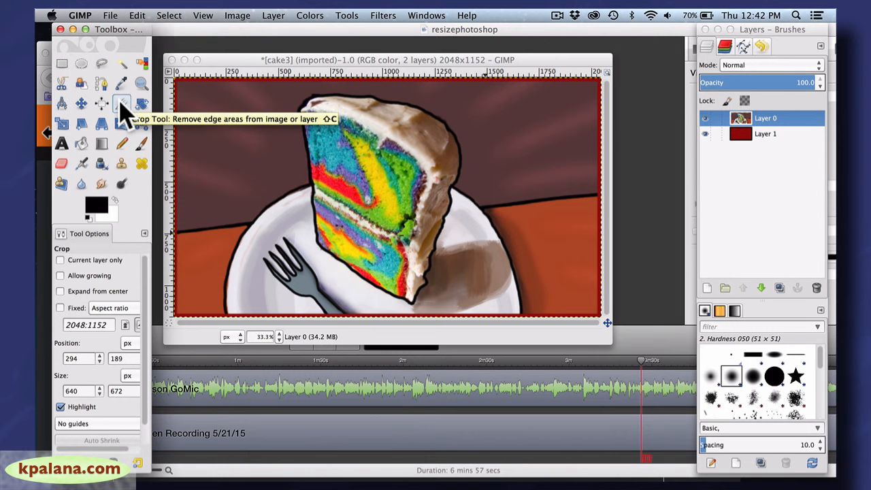
{"action": "left_click", "coordinate": [349, 17]}
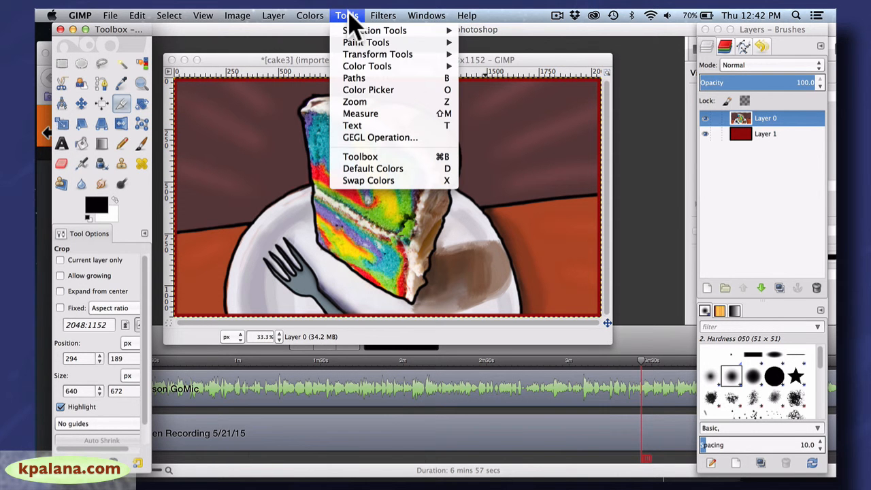
{"action": "mouse_move", "coordinate": [361, 55]}
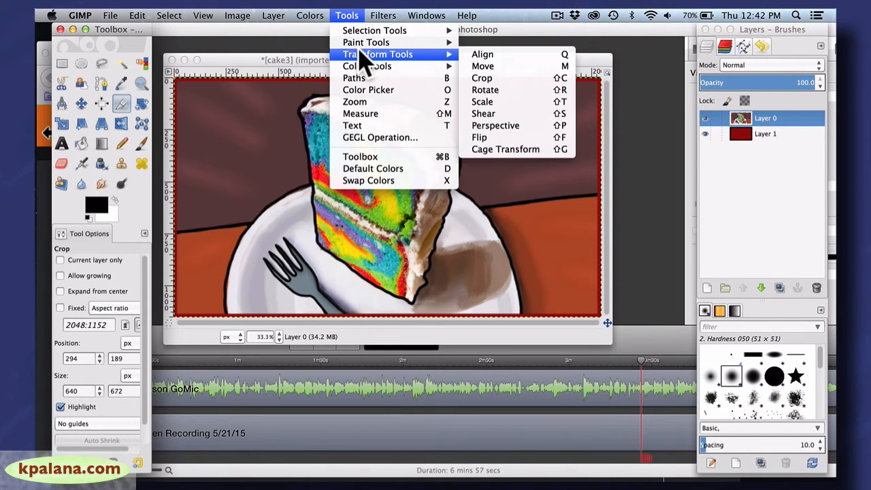
{"action": "left_click", "coordinate": [501, 79]}
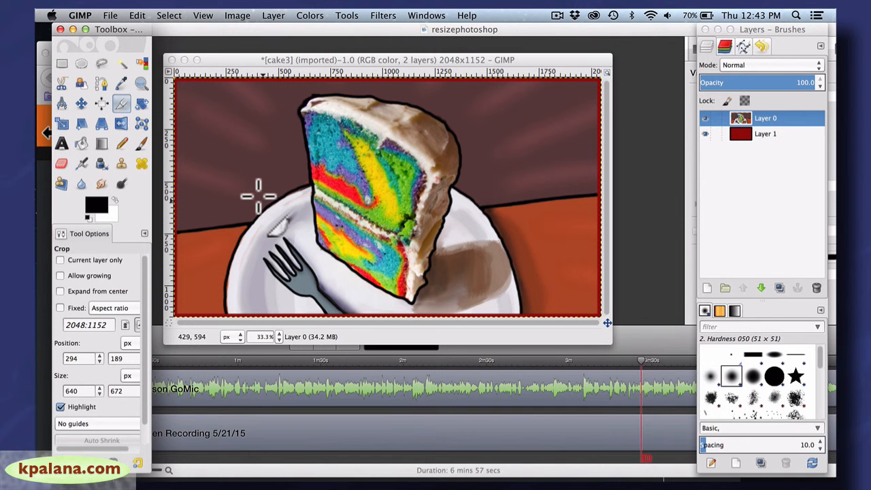
{"action": "left_click_drag", "start_coordinate": [210, 88], "coordinate": [553, 316]}
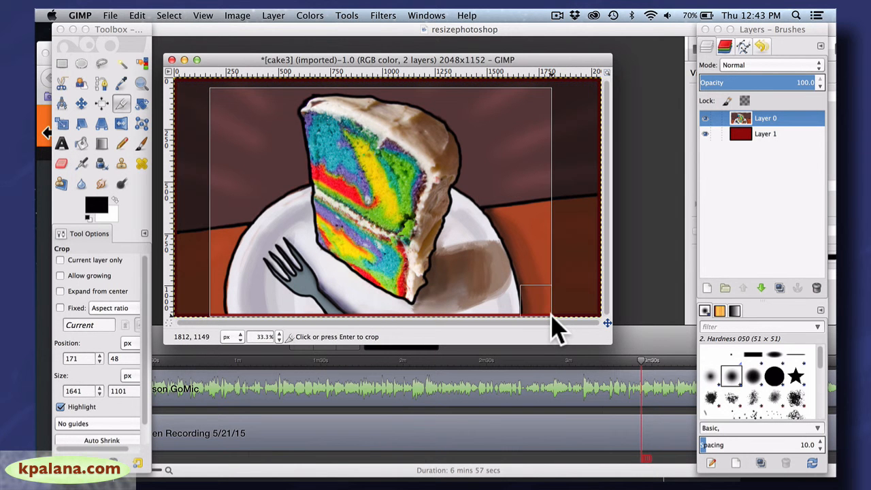
{"action": "key", "text": "Return"}
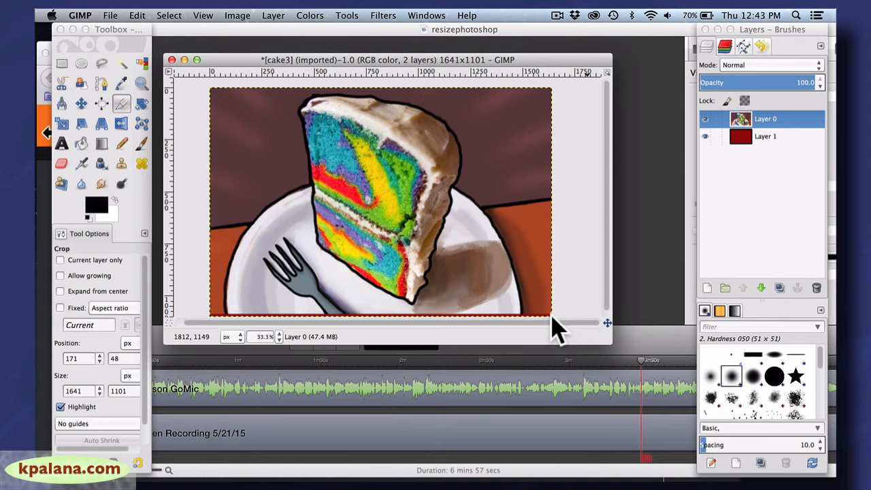
Undo the freehand crop of the cake image
{"action": "left_click", "coordinate": [169, 17]}
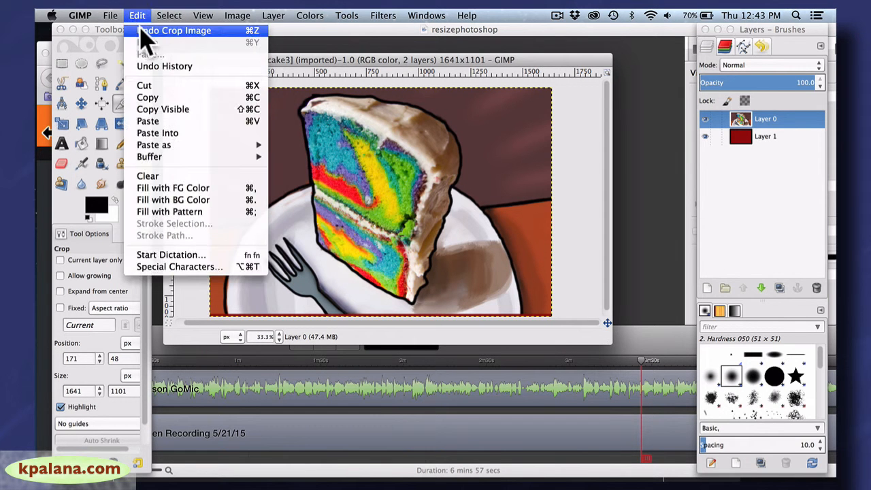
{"action": "left_click", "coordinate": [144, 30]}
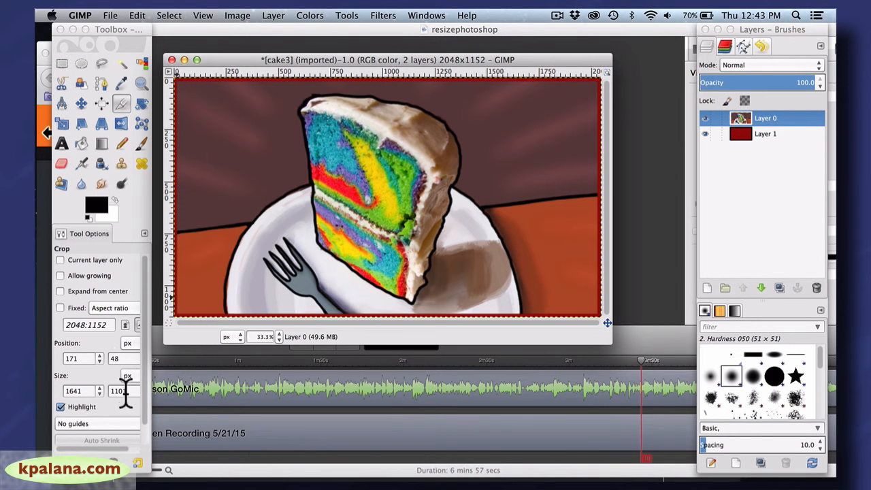
{"action": "left_click", "coordinate": [130, 362]}
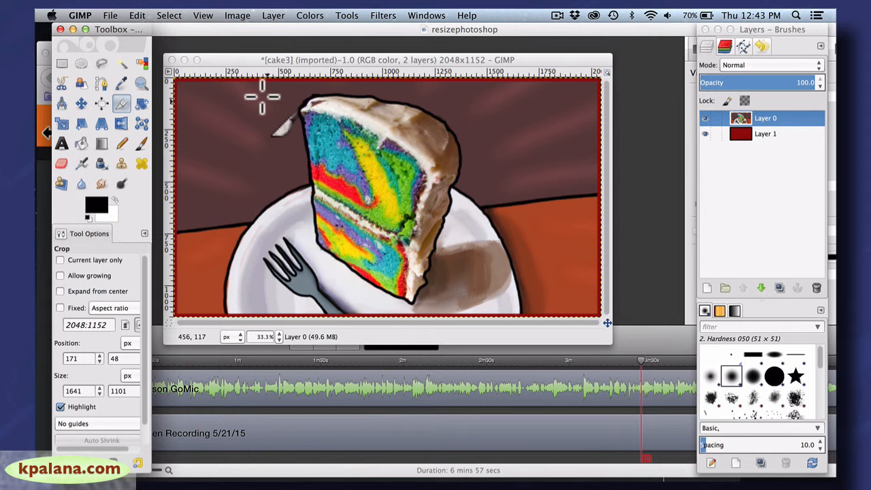
Crop the image to a 700 × 700 px region placed over the fork and the lower part of the cake
{"action": "left_click", "coordinate": [210, 81]}
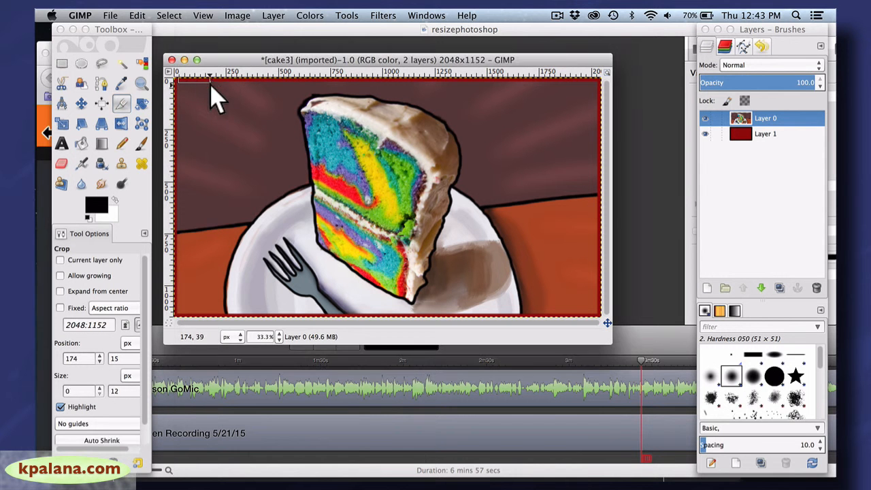
{"action": "left_click_drag", "start_coordinate": [210, 81], "coordinate": [536, 317]}
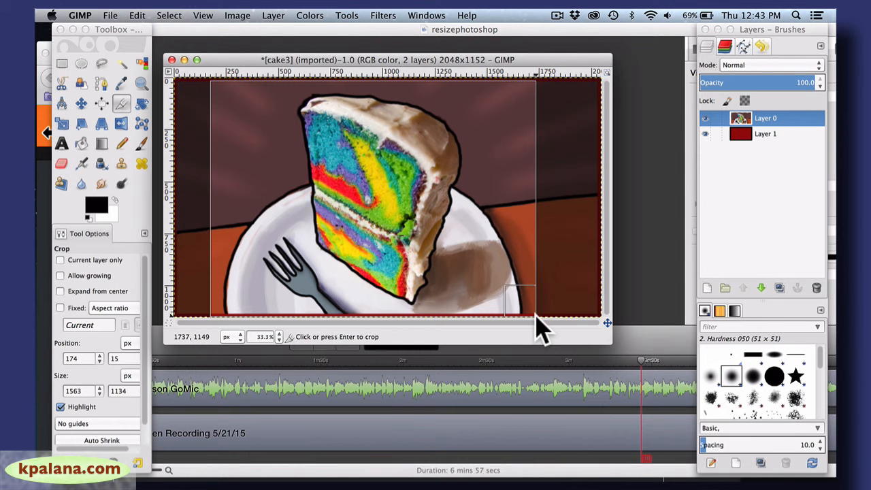
{"action": "double_click", "coordinate": [87, 391]}
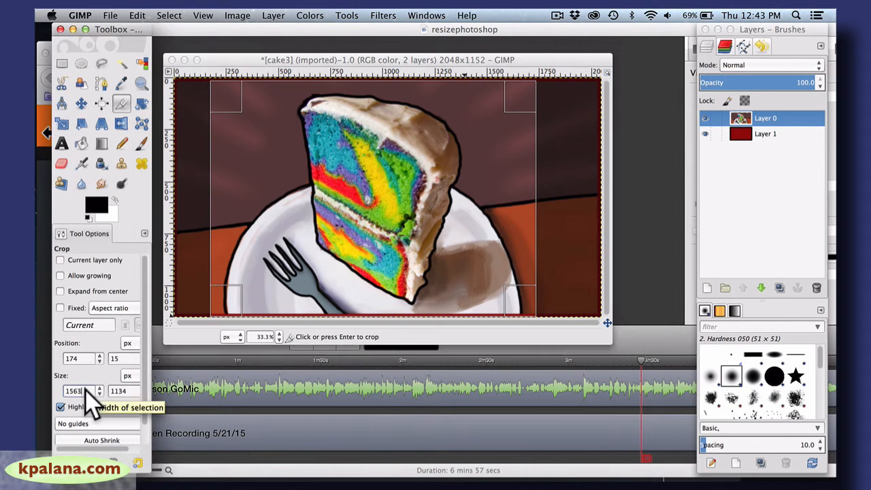
{"action": "type", "text": "700"}
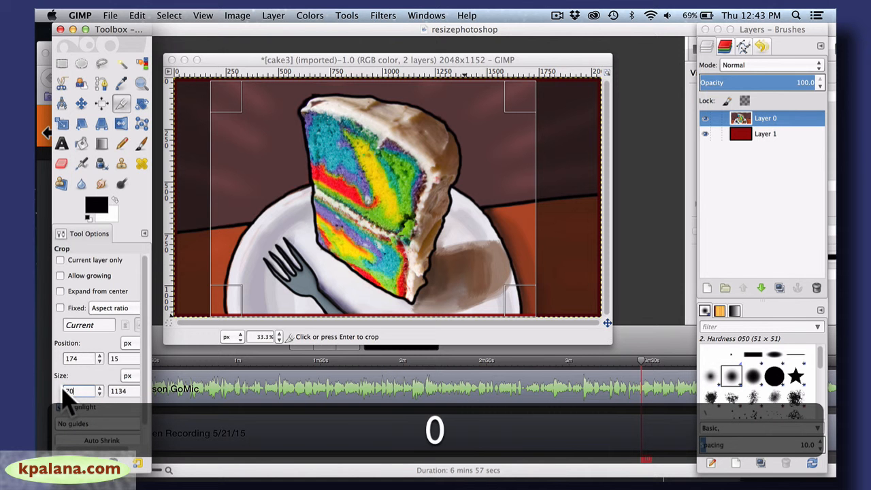
{"action": "double_click", "coordinate": [130, 391]}
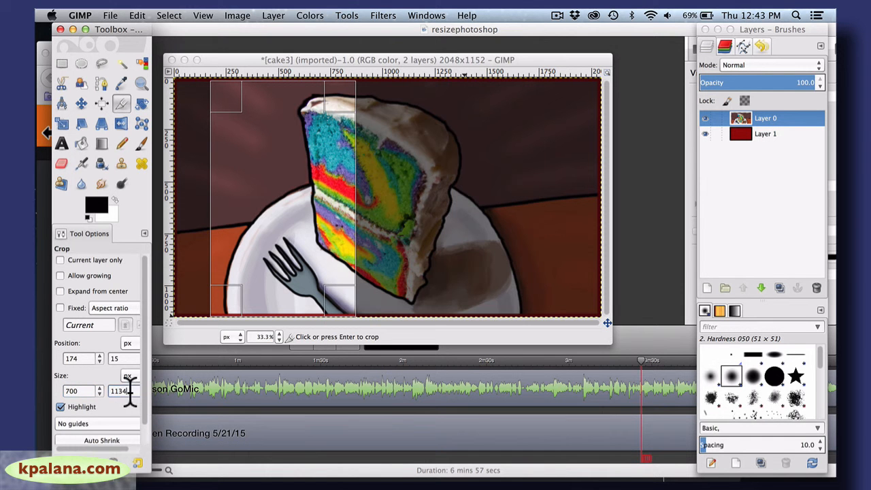
{"action": "type", "text": "700"}
{"action": "key", "text": "Return"}
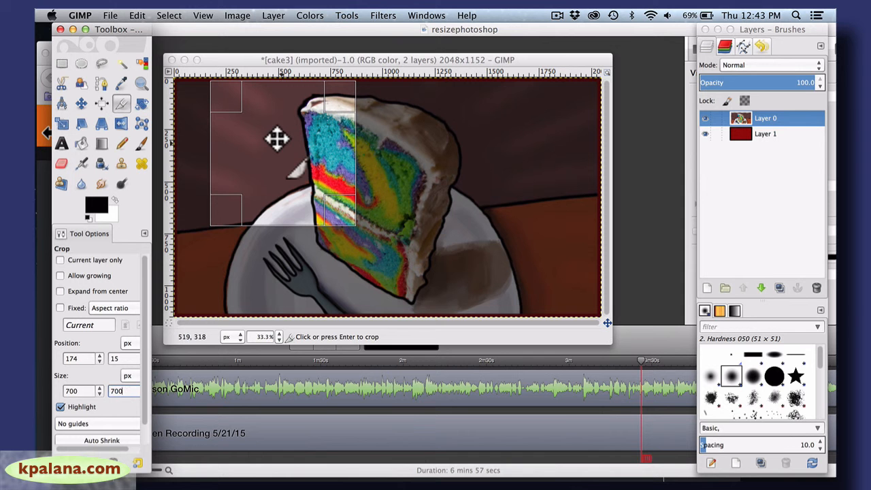
{"action": "left_click_drag", "start_coordinate": [268, 140], "coordinate": [310, 235]}
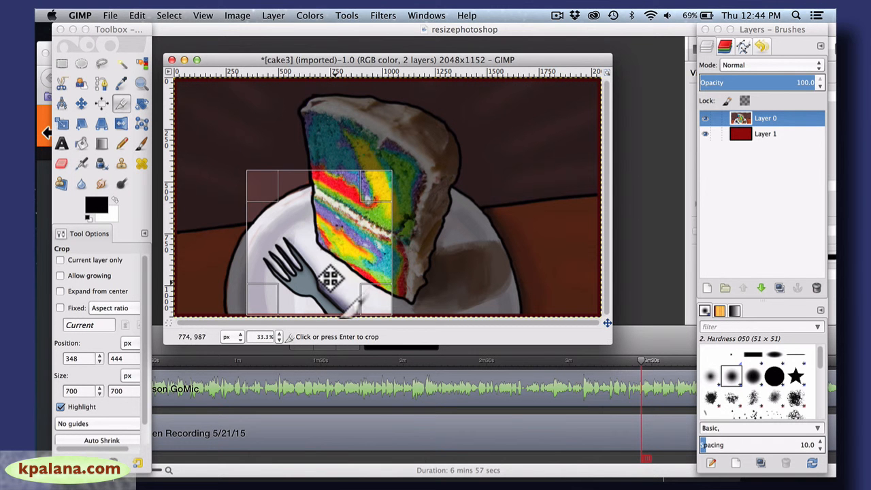
{"action": "key", "text": "Return"}
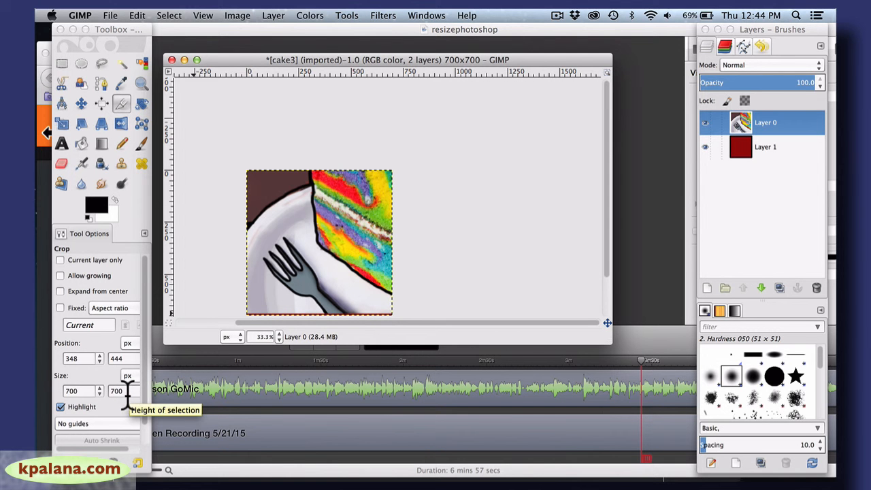
Undo the 700 × 700 px crop
{"action": "left_click", "coordinate": [449, 189]}
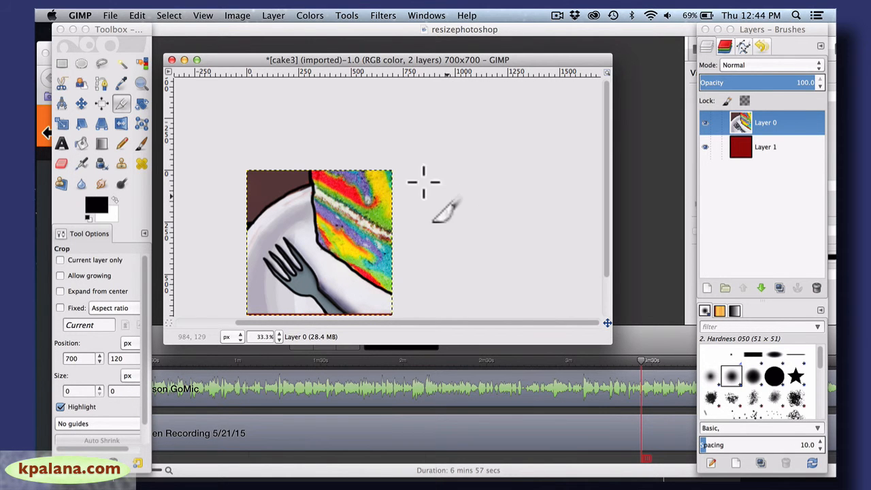
{"action": "left_click", "coordinate": [137, 16]}
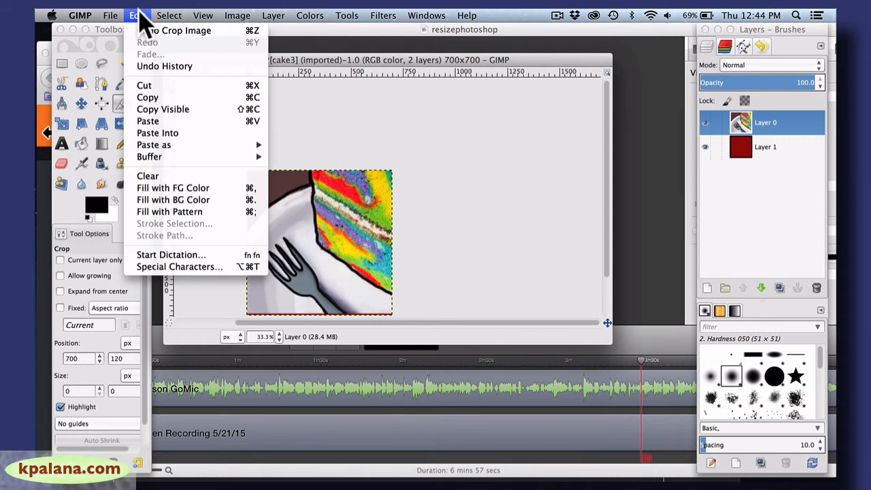
{"action": "left_click", "coordinate": [152, 31]}
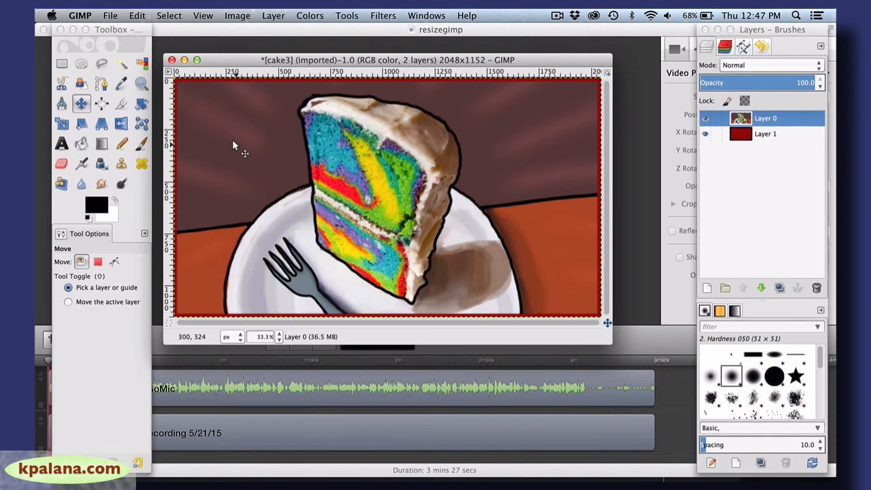
Scale the whole image to 800 × 450 px, keeping width and height linked
{"action": "left_click", "coordinate": [243, 17]}
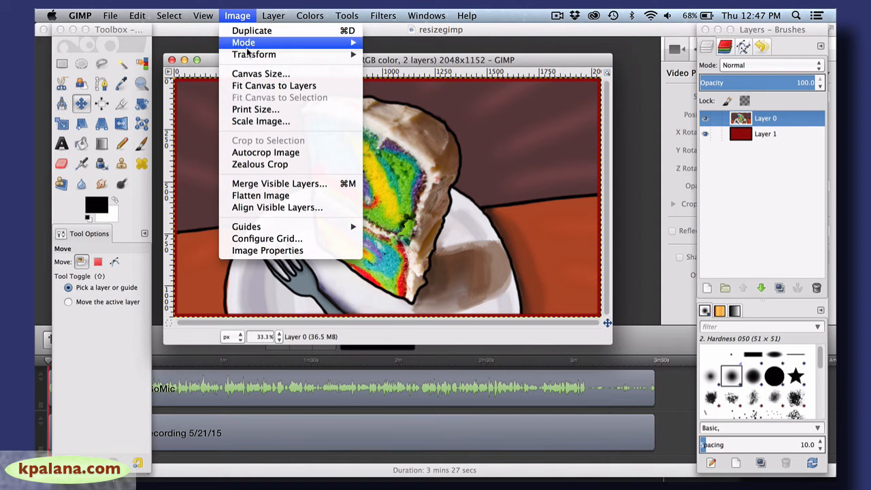
{"action": "left_click", "coordinate": [253, 122]}
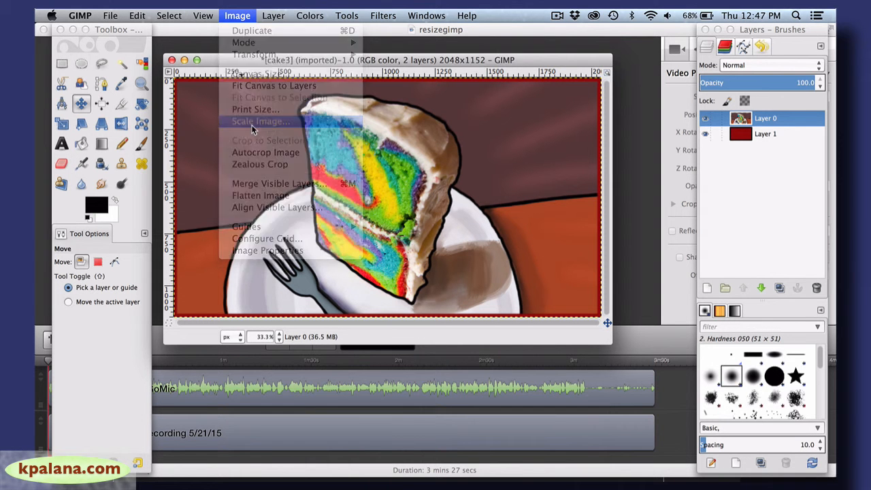
{"action": "left_click_drag", "start_coordinate": [204, 26], "coordinate": [653, 82]}
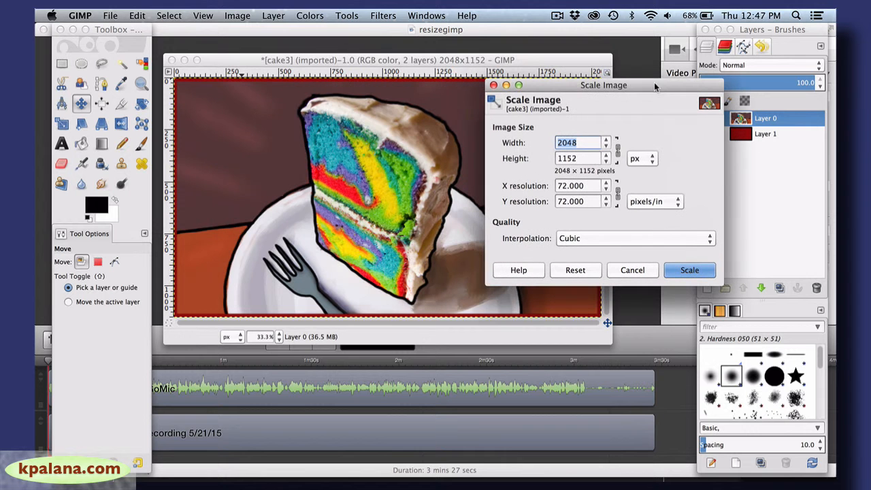
{"action": "left_click", "coordinate": [584, 143]}
{"action": "left_click_drag", "start_coordinate": [584, 143], "coordinate": [536, 138]}
{"action": "type", "text": "800"}
{"action": "left_click", "coordinate": [617, 153]}
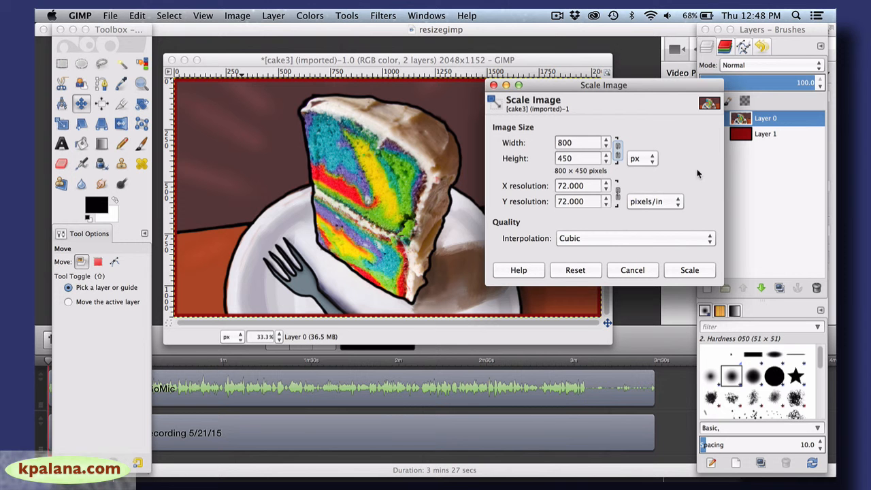
{"action": "left_click", "coordinate": [686, 270]}
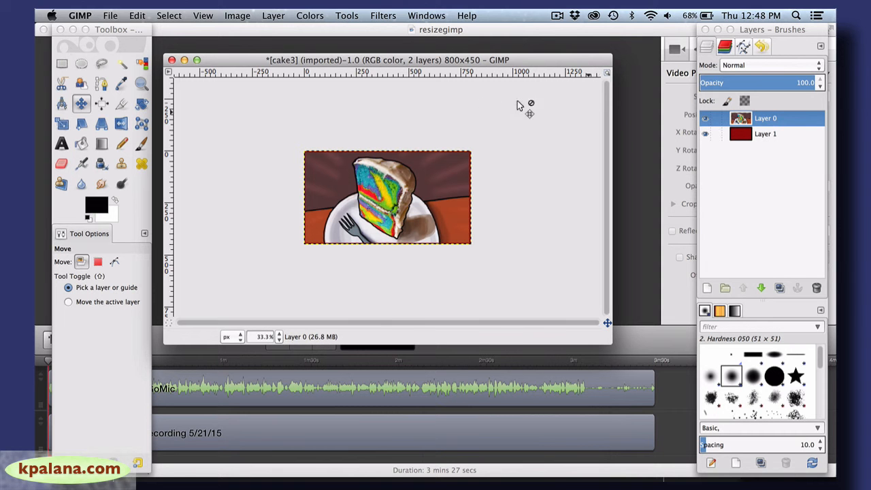
Flatten the image so both layers merge into one
{"action": "left_click", "coordinate": [276, 17]}
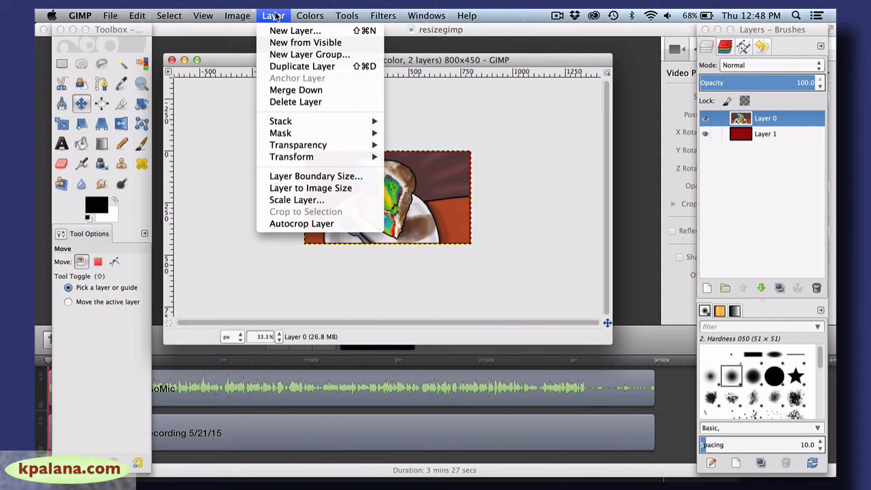
{"action": "mouse_move", "coordinate": [236, 16]}
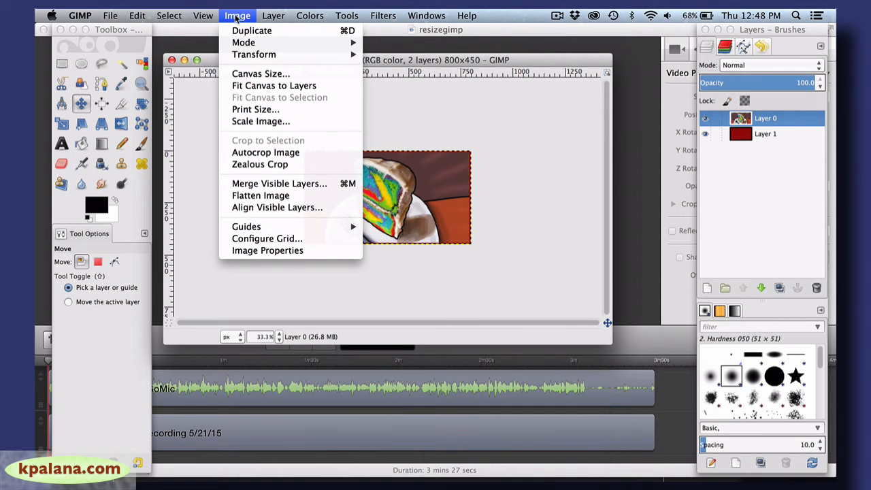
{"action": "left_click", "coordinate": [262, 196]}
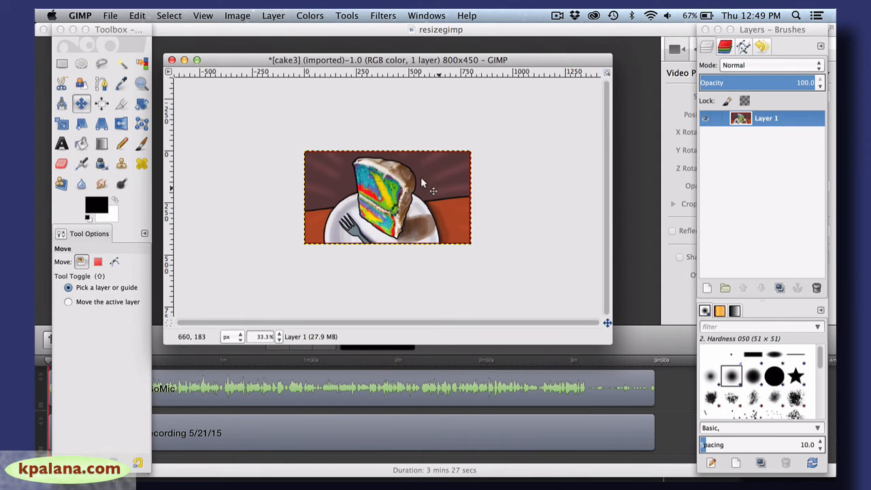
Start exporting the image to the Desktop as cake3.jpg, using the JPEG image file type
{"action": "left_click", "coordinate": [111, 16]}
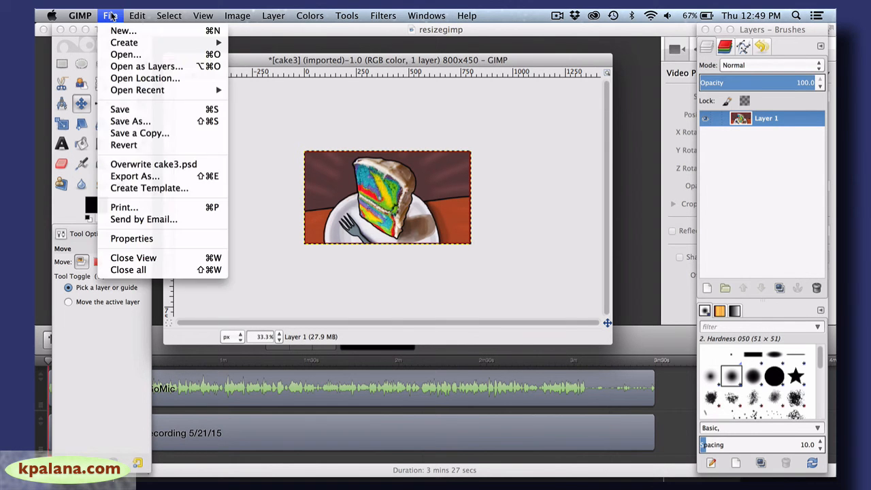
{"action": "left_click", "coordinate": [139, 176]}
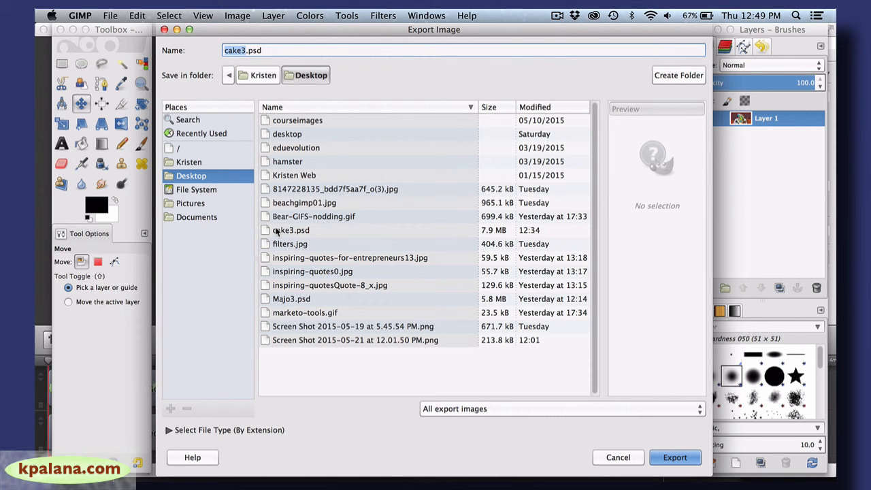
{"action": "left_click", "coordinate": [170, 431]}
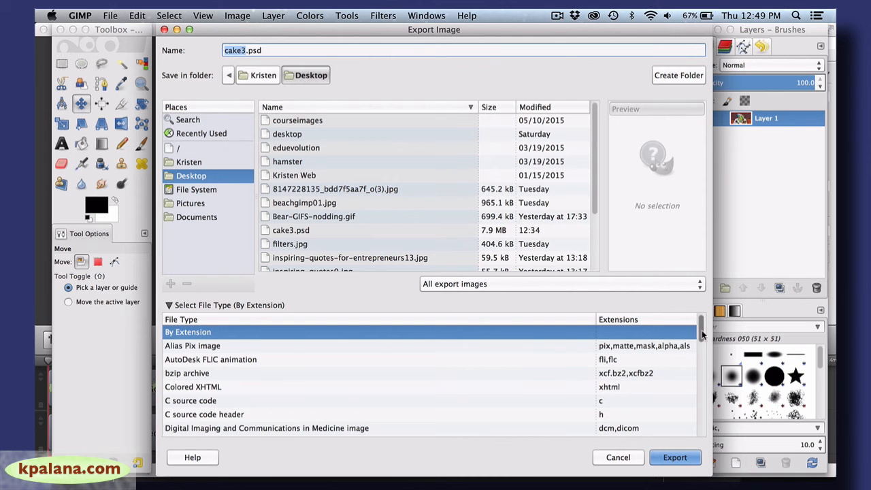
{"action": "left_click_drag", "start_coordinate": [702, 333], "coordinate": [702, 371]}
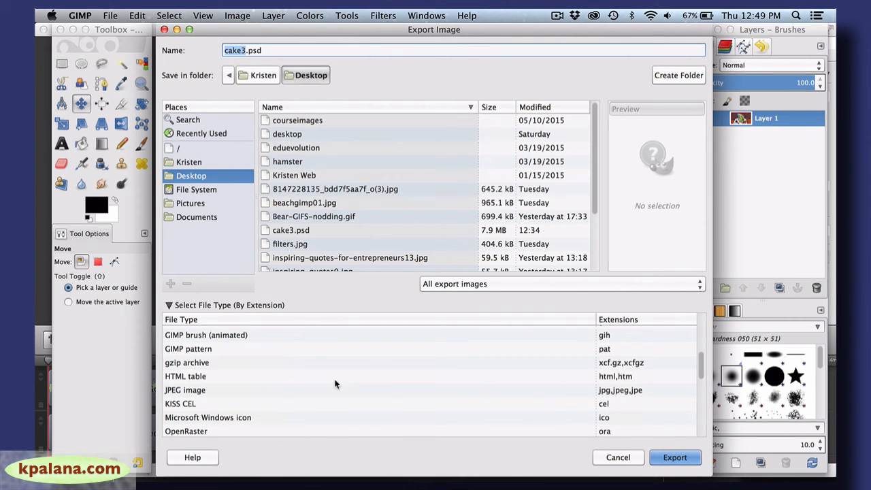
{"action": "left_click", "coordinate": [211, 392]}
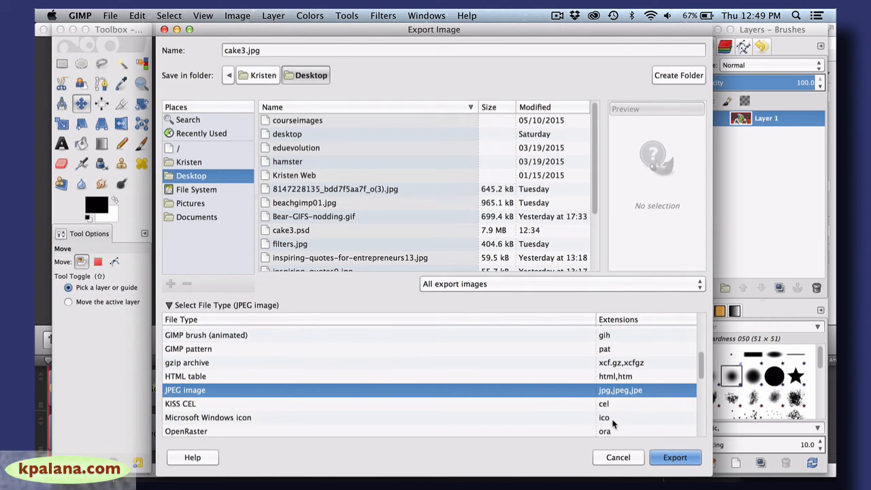
{"action": "left_click", "coordinate": [673, 457]}
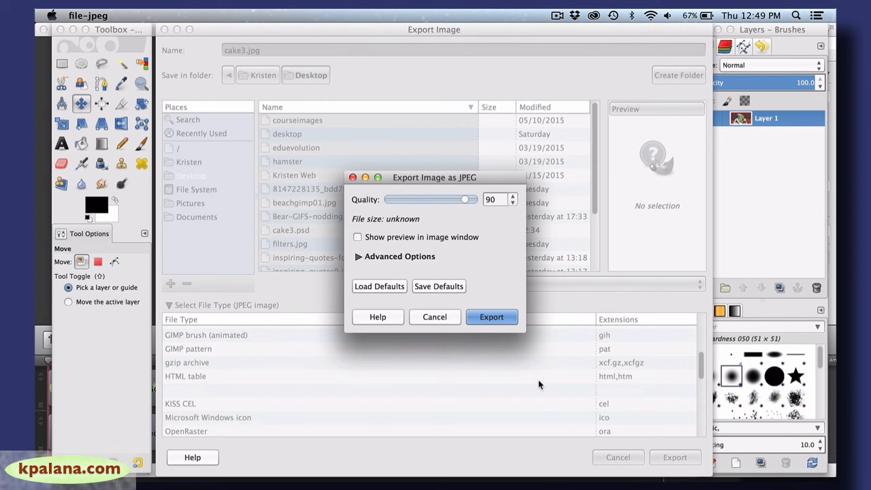
Turn on the preview in the image window, set the JPEG quality to 100 and export the file
{"action": "left_click", "coordinate": [357, 238]}
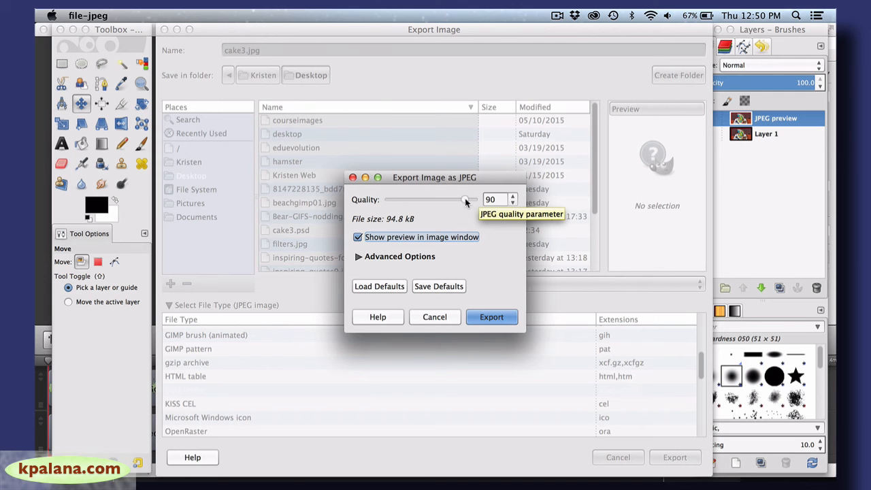
{"action": "left_click_drag", "start_coordinate": [464, 197], "coordinate": [479, 197]}
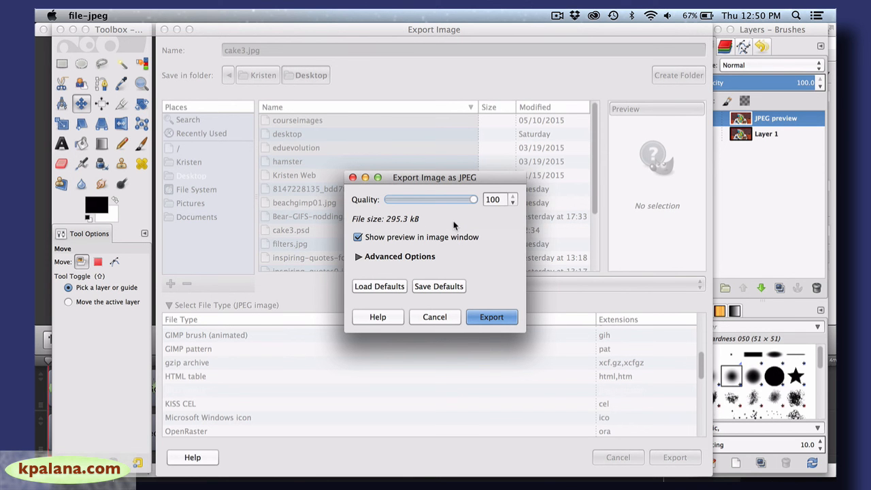
{"action": "left_click", "coordinate": [491, 316]}
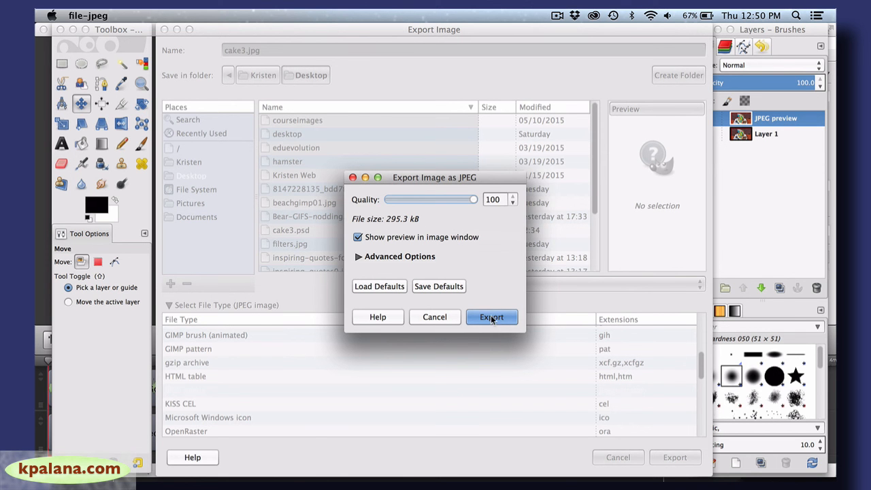